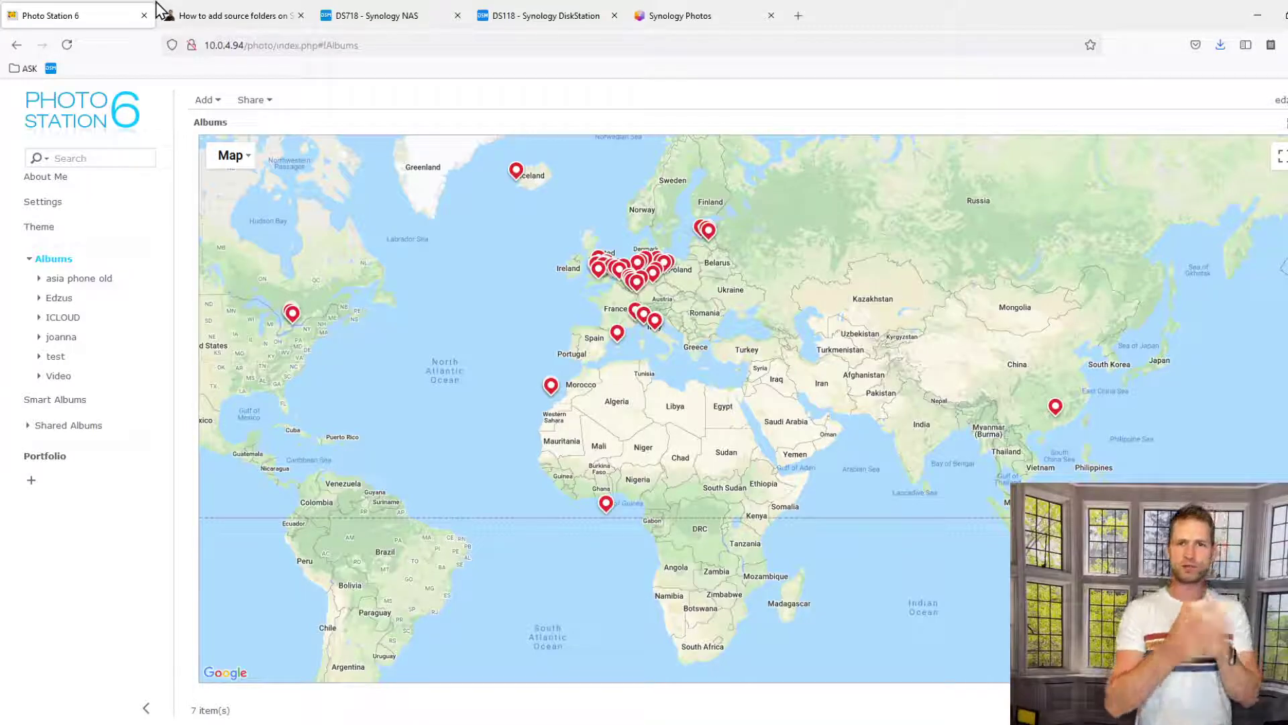
Read the NAScompares article on adding source folders, then bring up the DS718 File Station tab.
{"action": "left_click", "coordinate": [195, 13]}
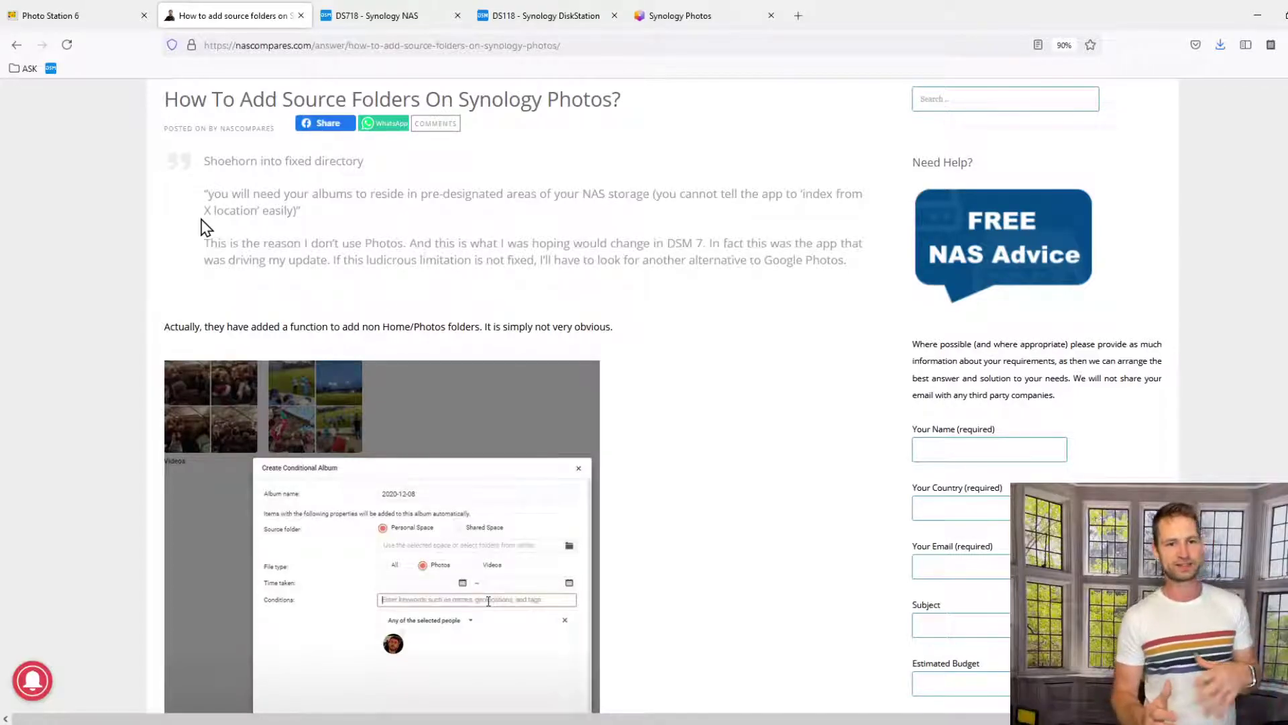
{"action": "left_click", "coordinate": [401, 15]}
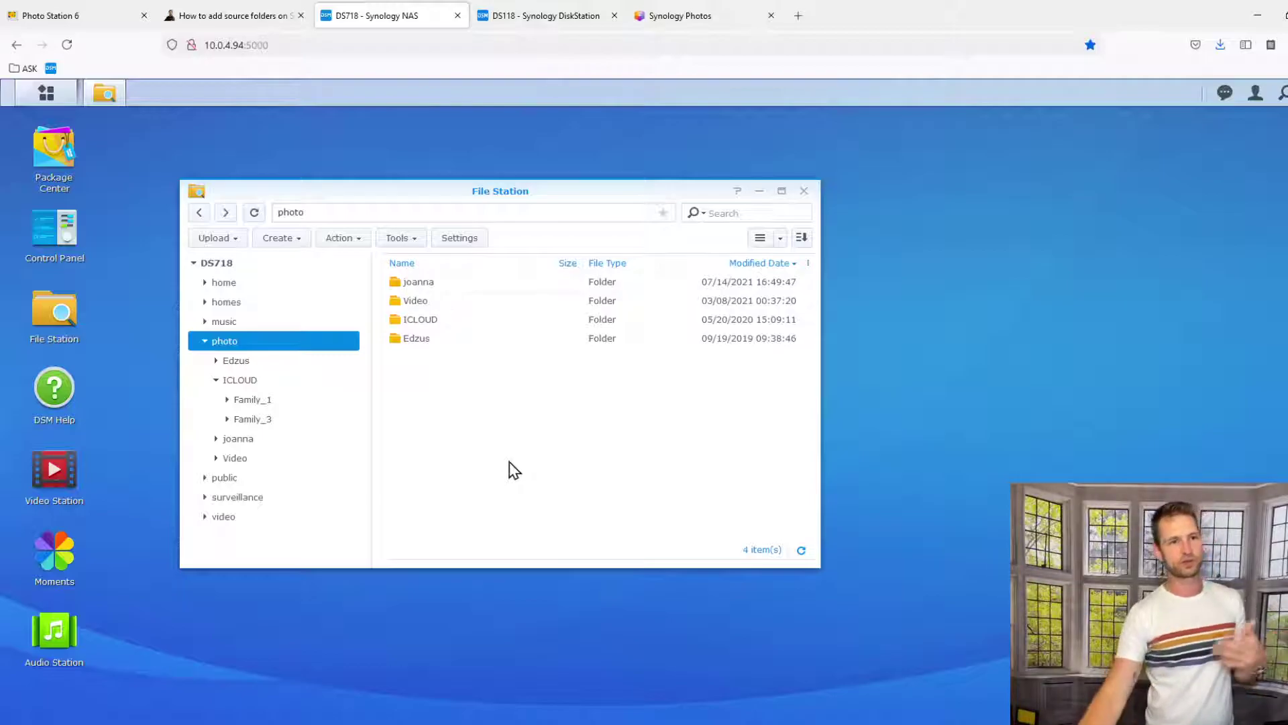
Move from Photo Station 6 through DS718 to the DS118 File Station on home > Photos.
{"action": "left_click", "coordinate": [81, 13]}
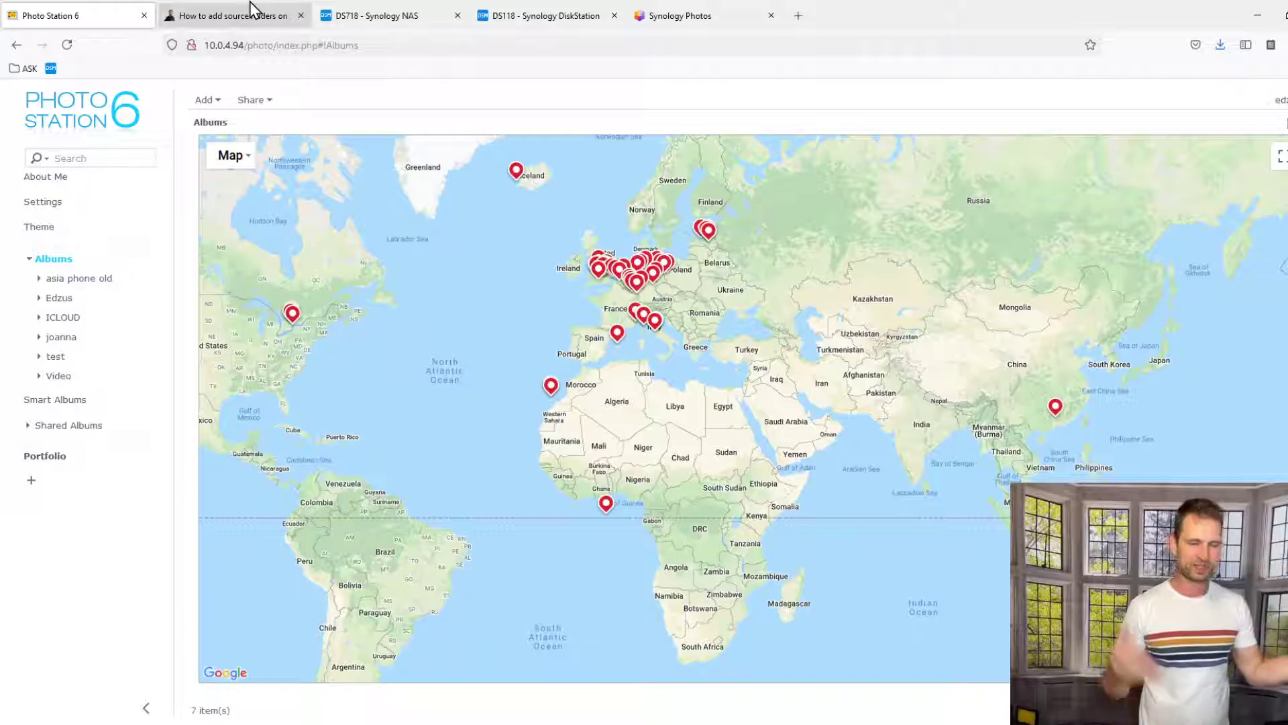
{"action": "left_click", "coordinate": [414, 15]}
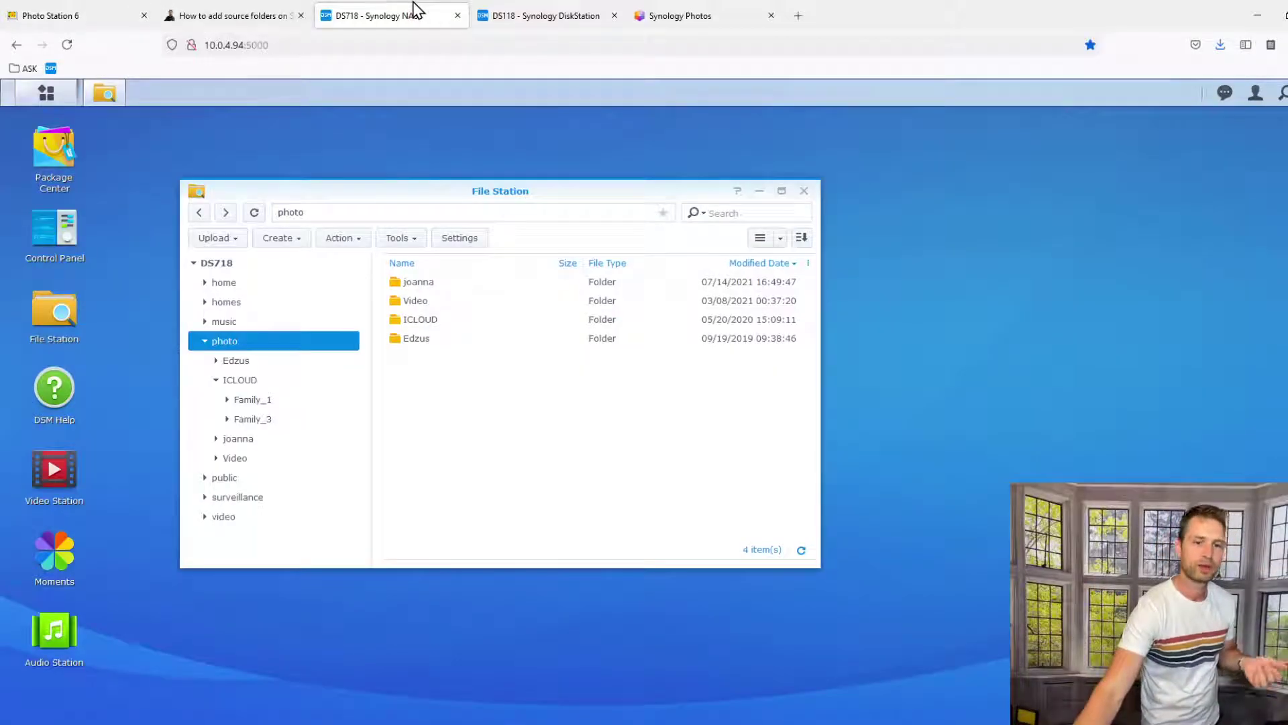
{"action": "left_click", "coordinate": [531, 10]}
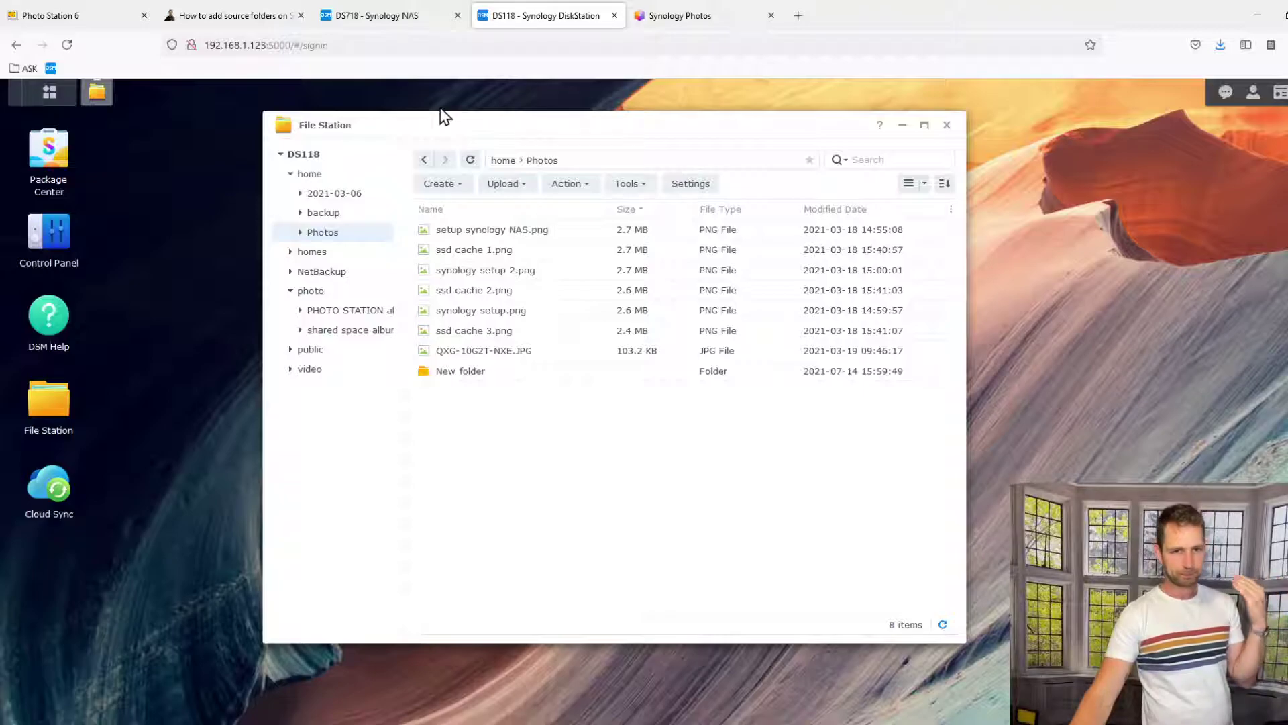
Check the Shared Space settings saving to /photo, comparing against the DS118 File Station folders.
{"action": "left_click", "coordinate": [738, 8]}
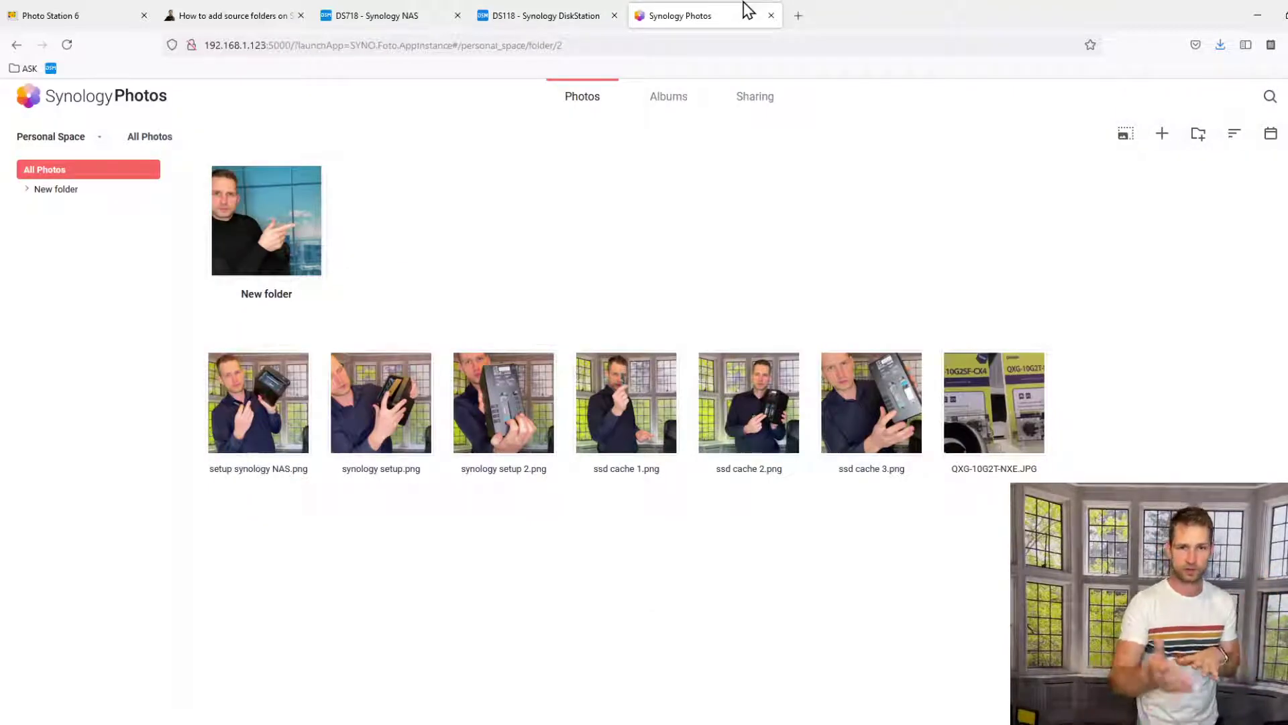
{"action": "left_click", "coordinate": [1285, 96]}
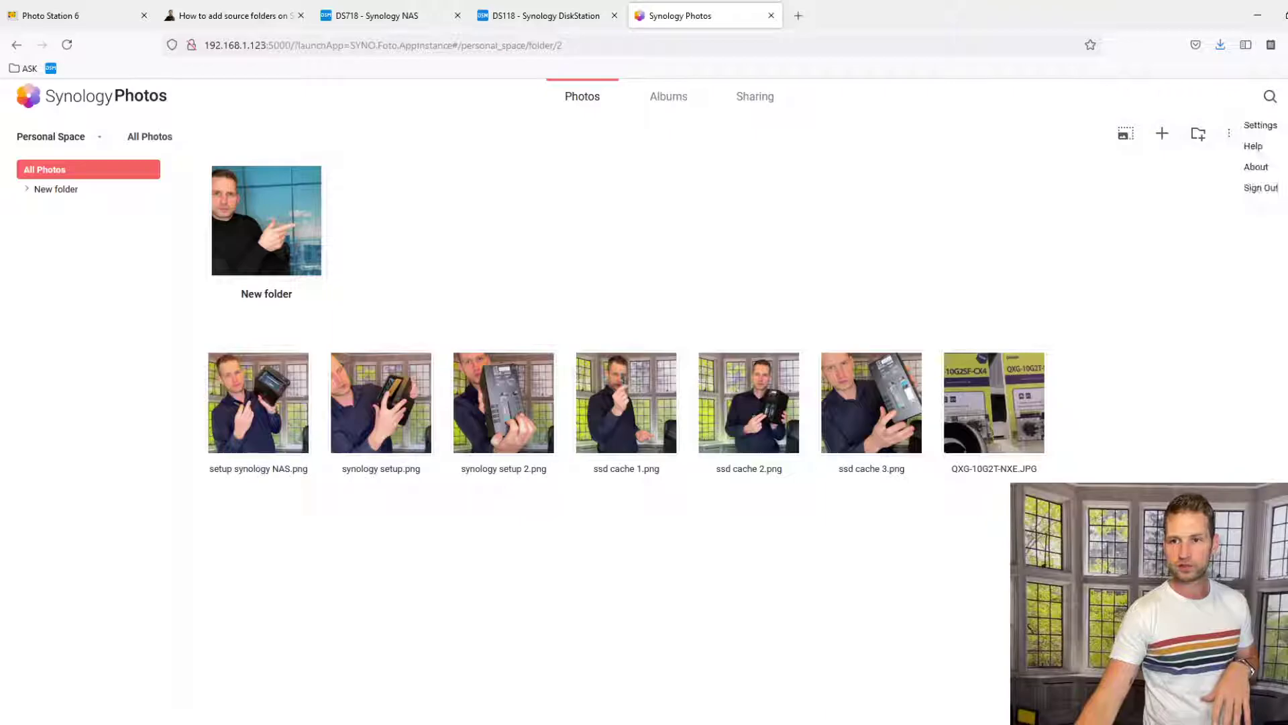
{"action": "left_click", "coordinate": [1260, 126]}
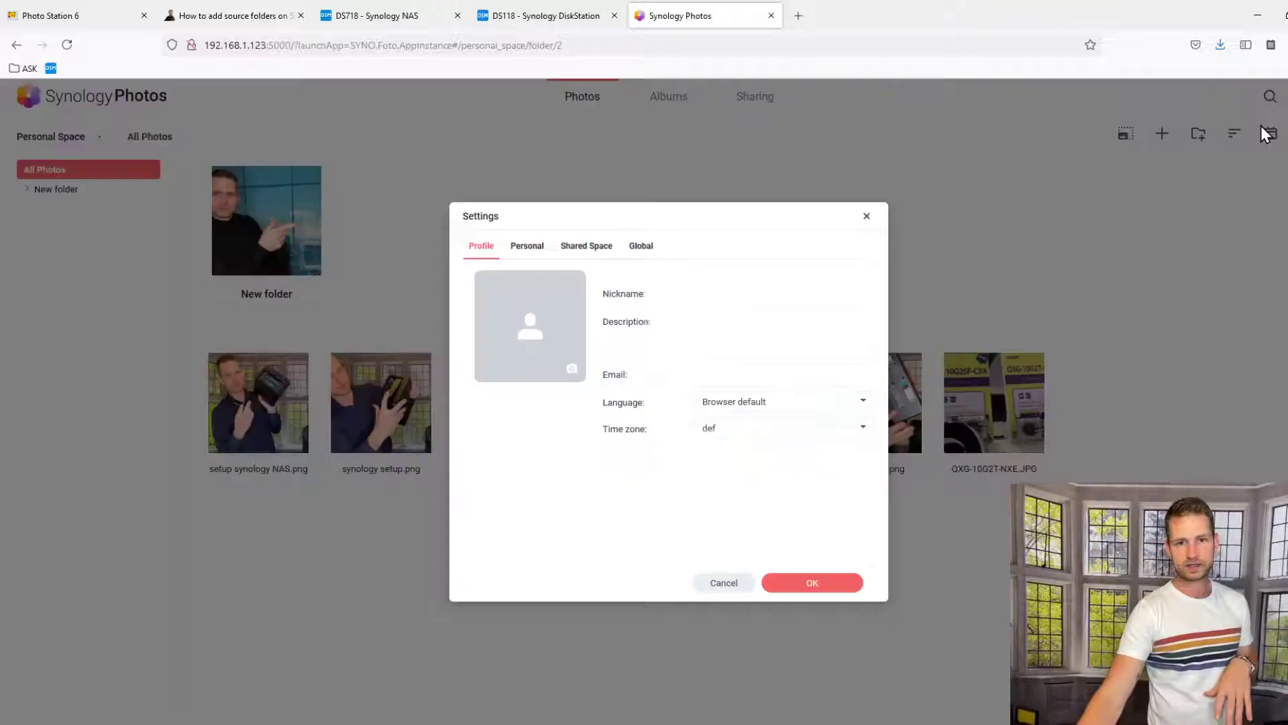
{"action": "left_click", "coordinate": [572, 248]}
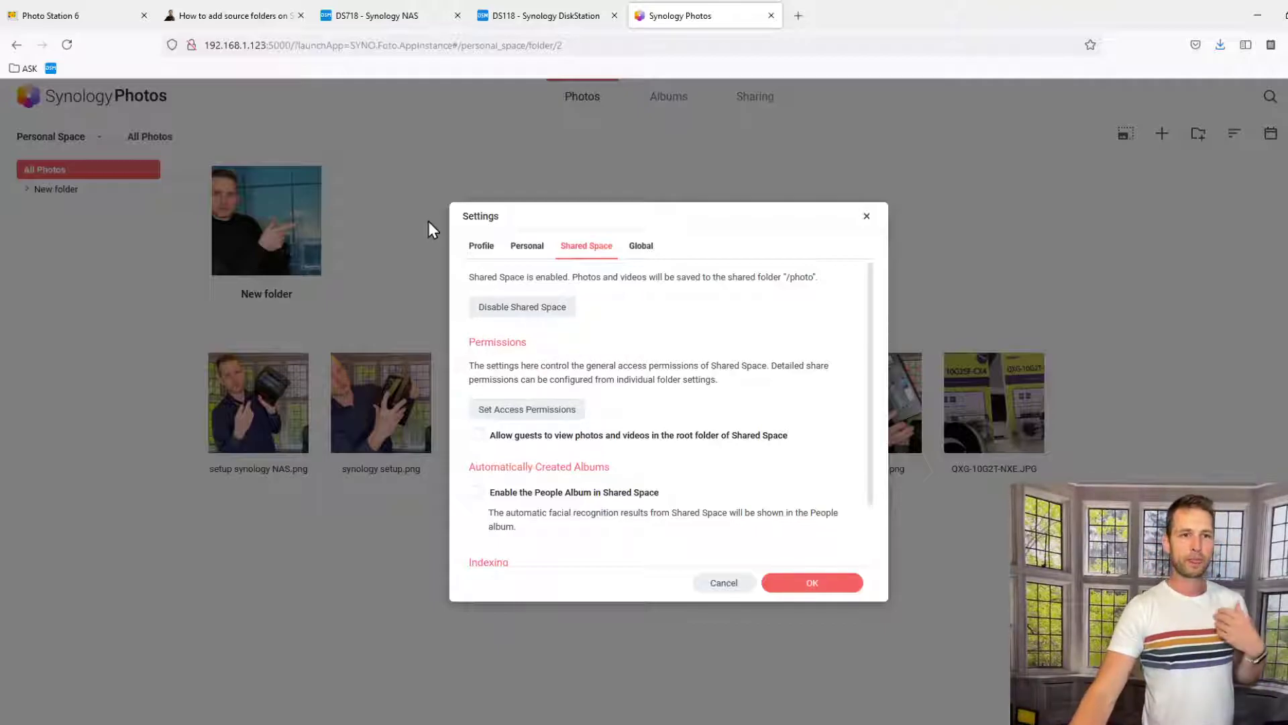
{"action": "left_click", "coordinate": [530, 14]}
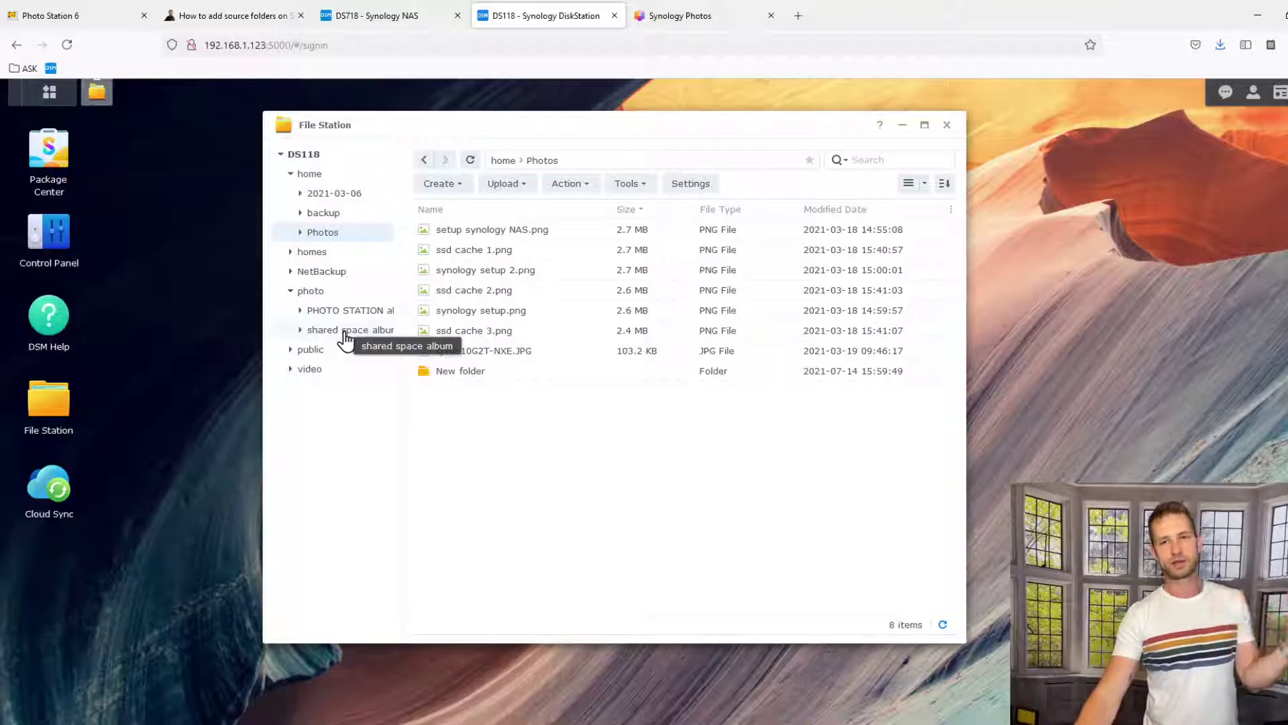
{"action": "left_click", "coordinate": [719, 15]}
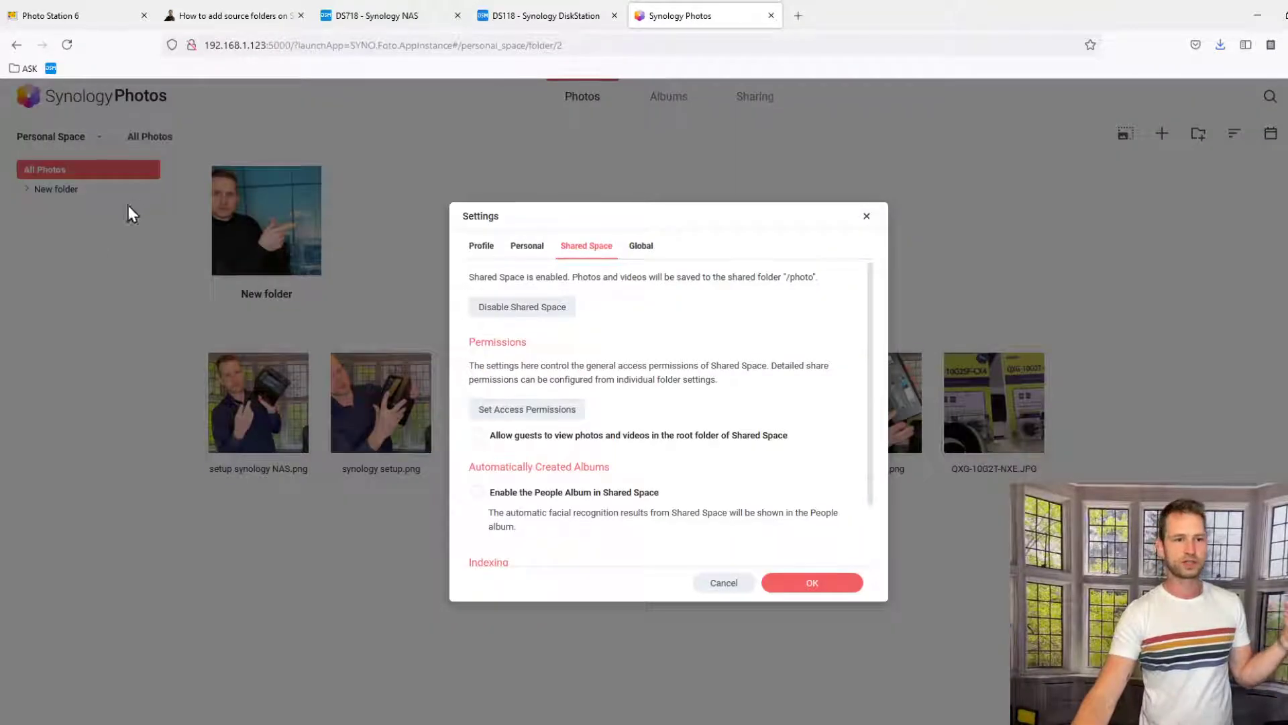
{"action": "left_click", "coordinate": [866, 216]}
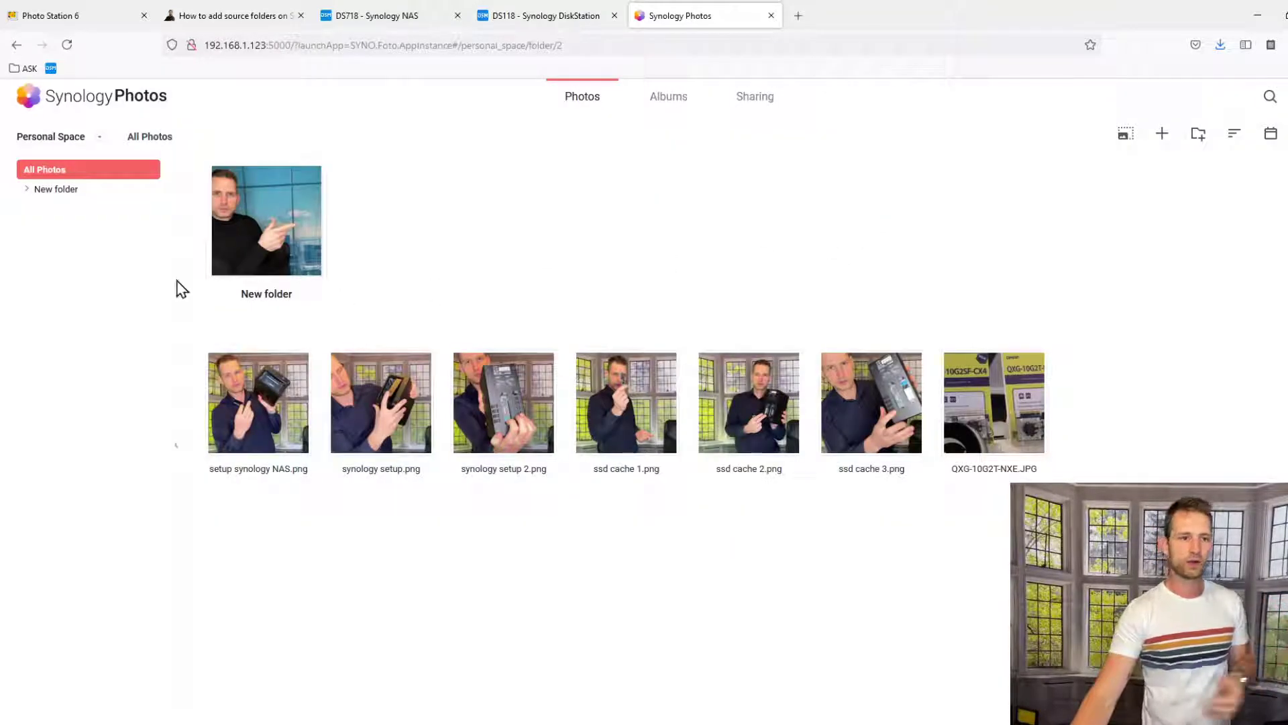
{"action": "left_click", "coordinate": [100, 138]}
{"action": "left_click", "coordinate": [78, 183]}
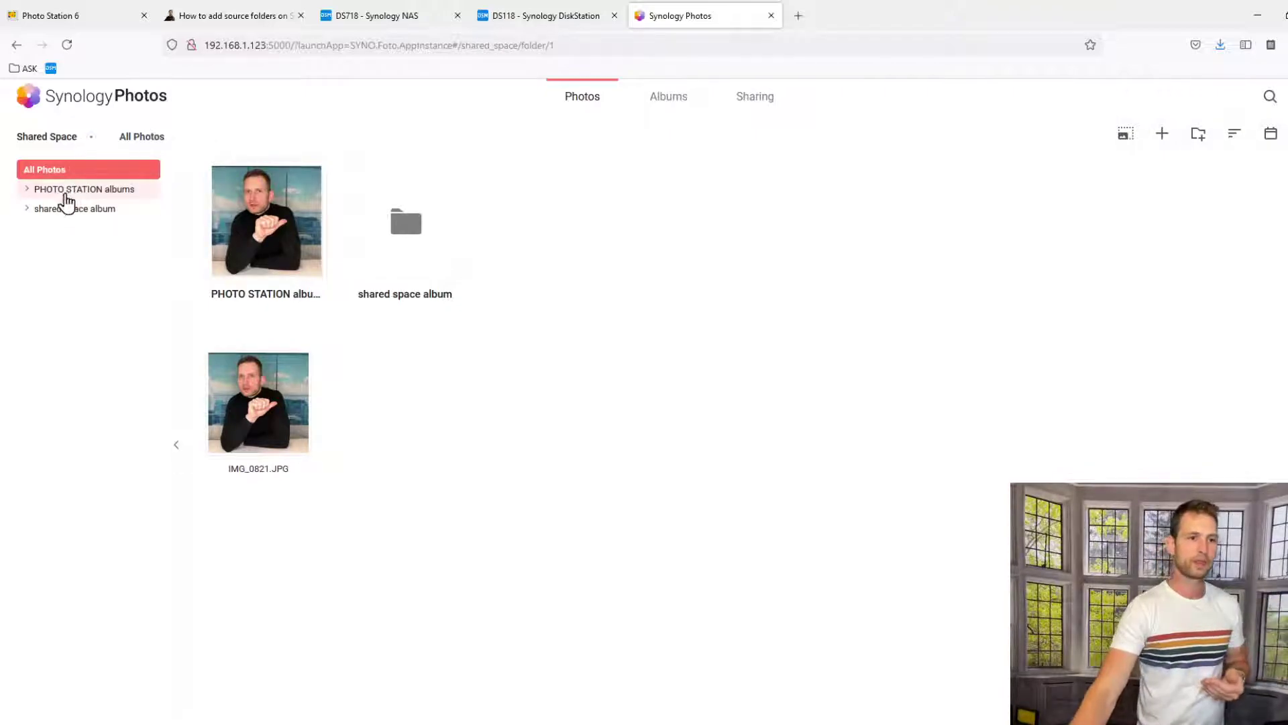
{"action": "left_click", "coordinate": [84, 136]}
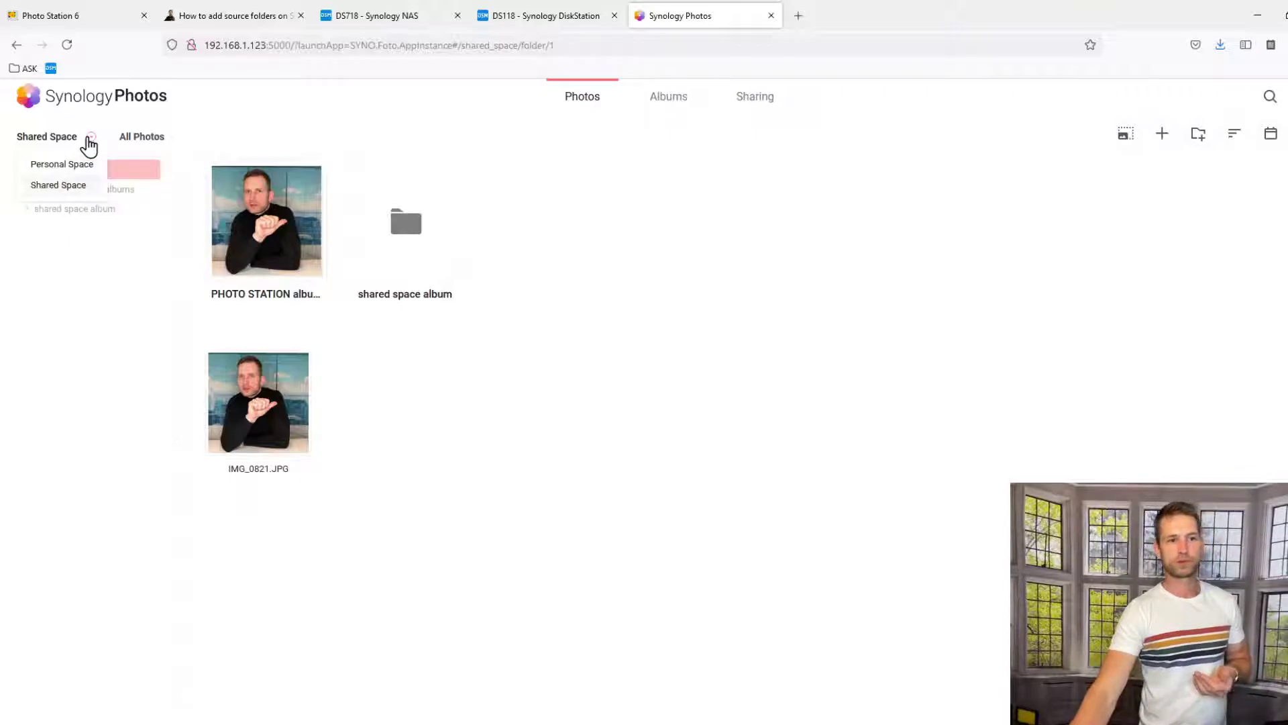
{"action": "left_click", "coordinate": [88, 170]}
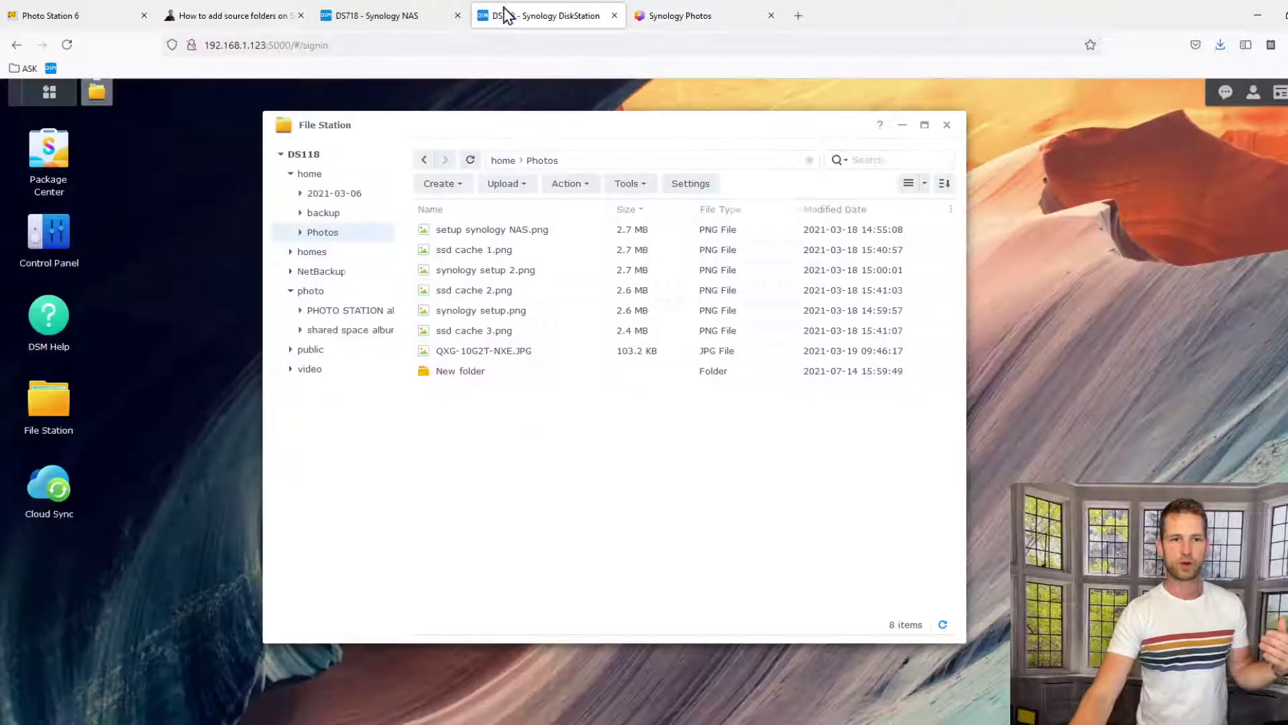
{"action": "left_click", "coordinate": [530, 15]}
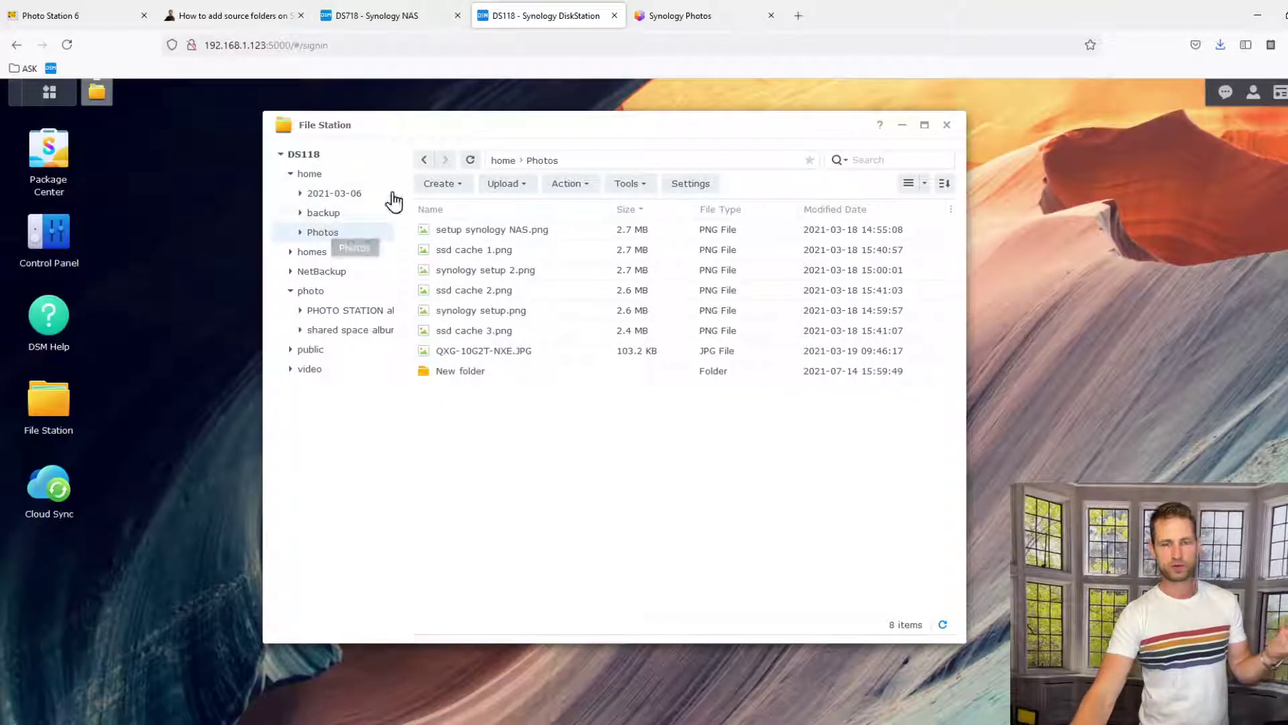
{"action": "left_click", "coordinate": [659, 19]}
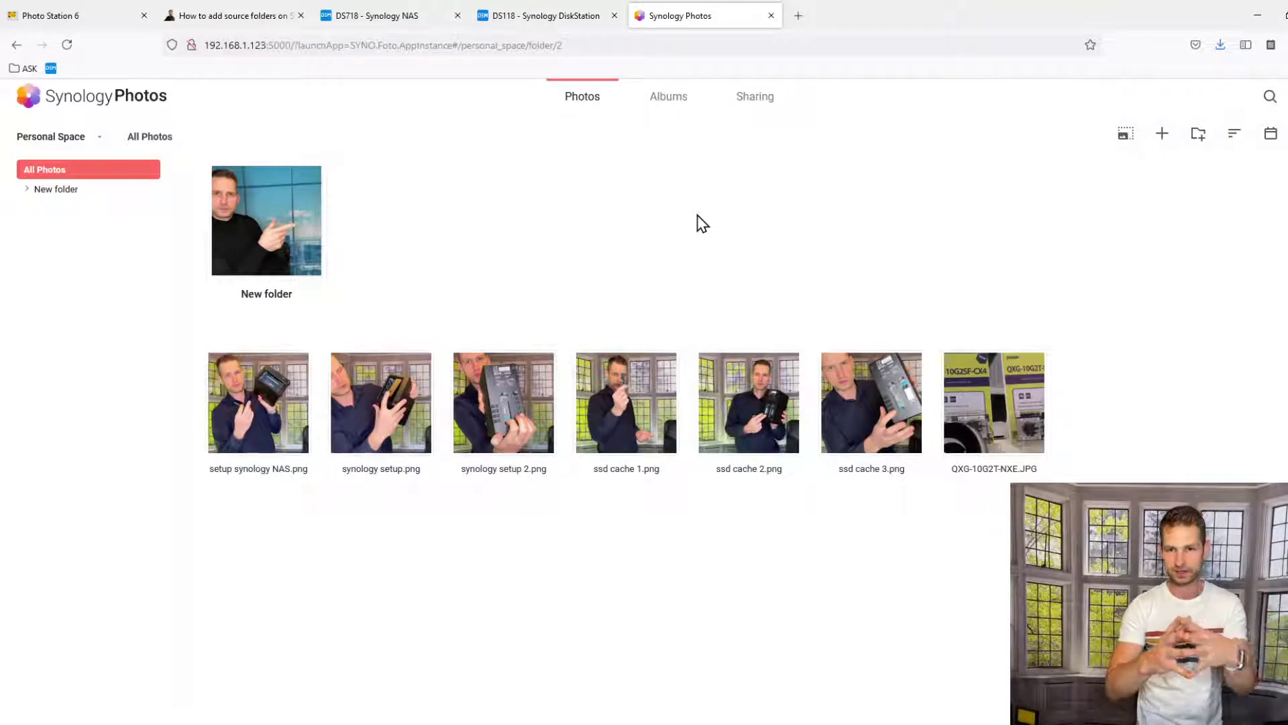
{"action": "left_click", "coordinate": [1282, 96]}
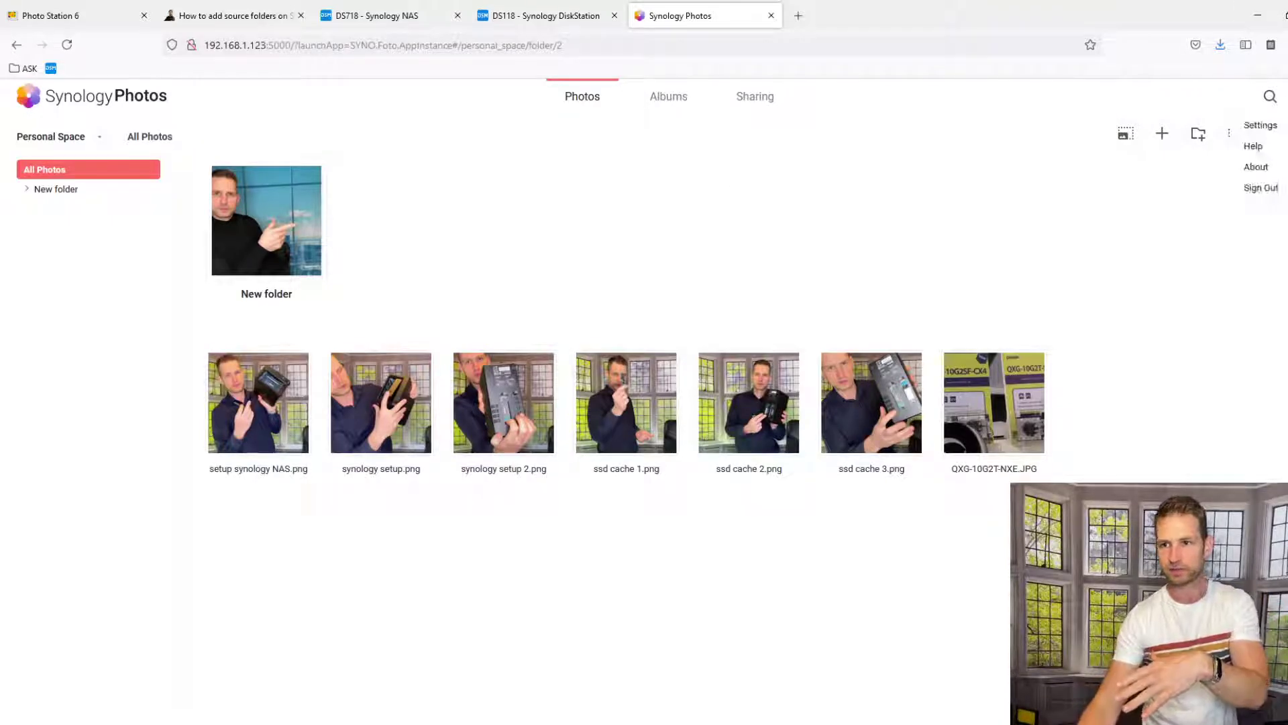
{"action": "left_click", "coordinate": [1261, 126]}
{"action": "left_click", "coordinate": [581, 251]}
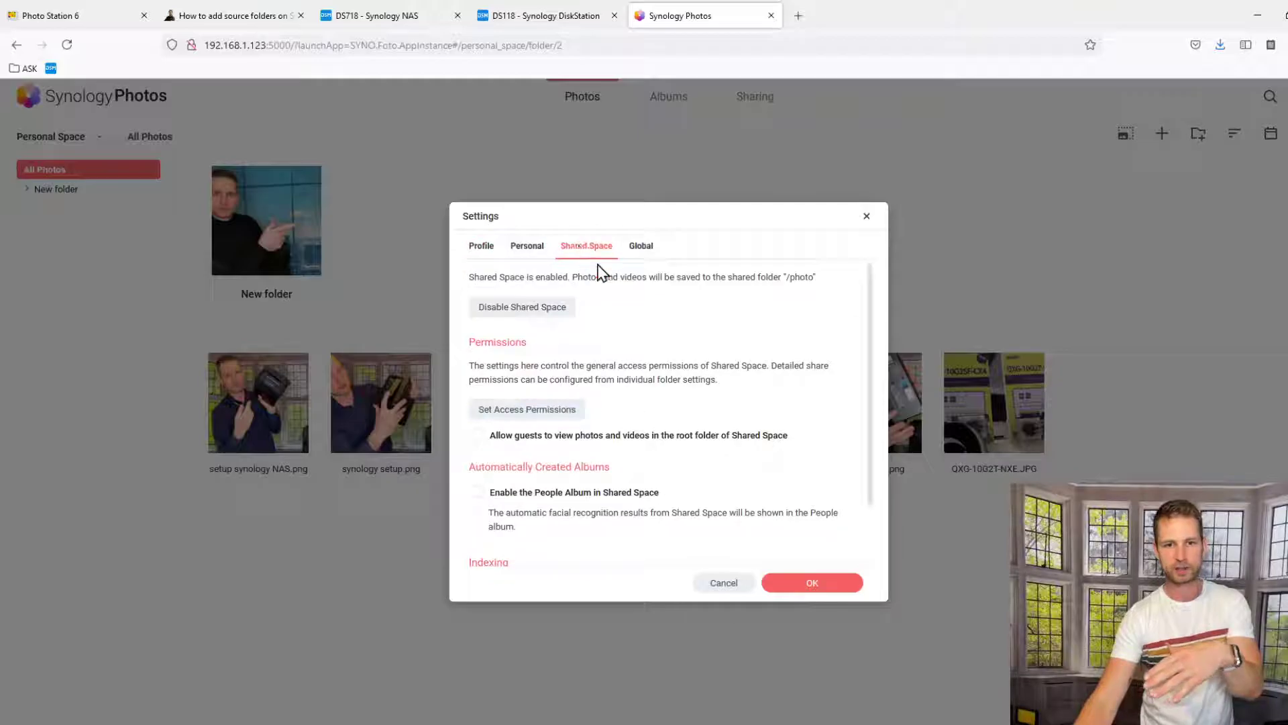
{"action": "left_click", "coordinate": [865, 217]}
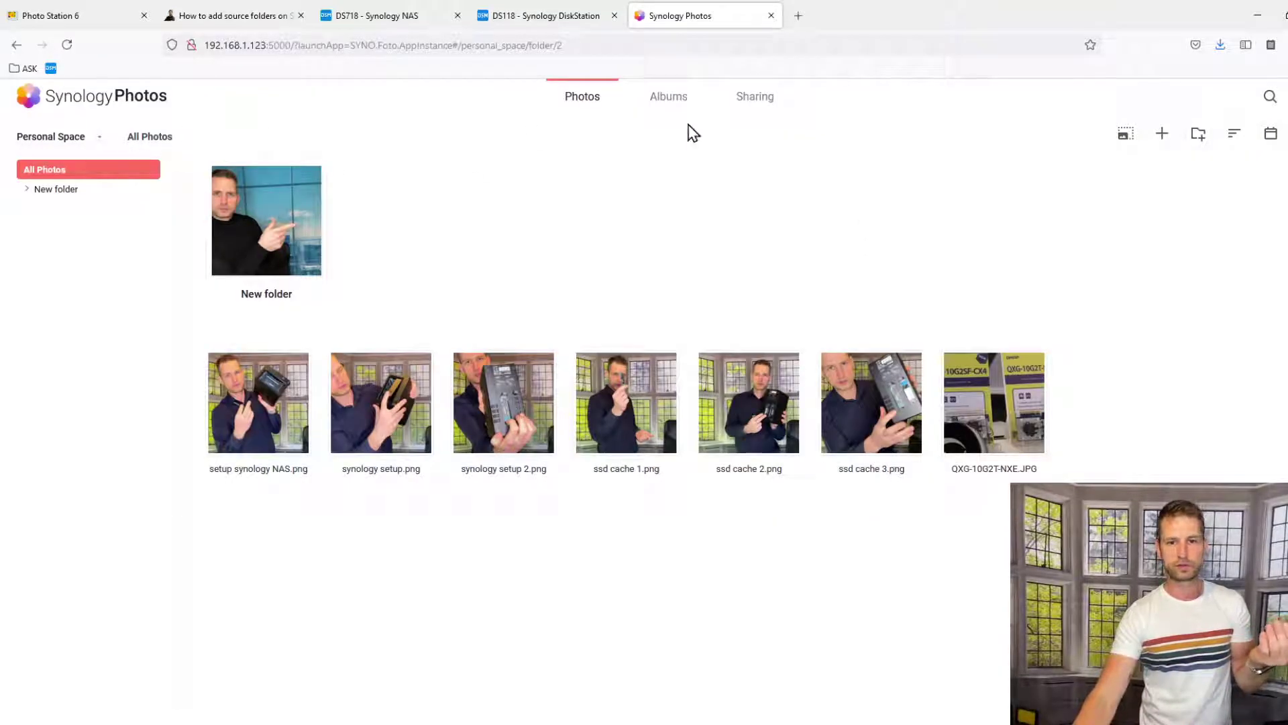
Create the conditional album '2021-07-14' sourced from Shared Space's All Photos folder.
{"action": "left_click", "coordinate": [669, 101]}
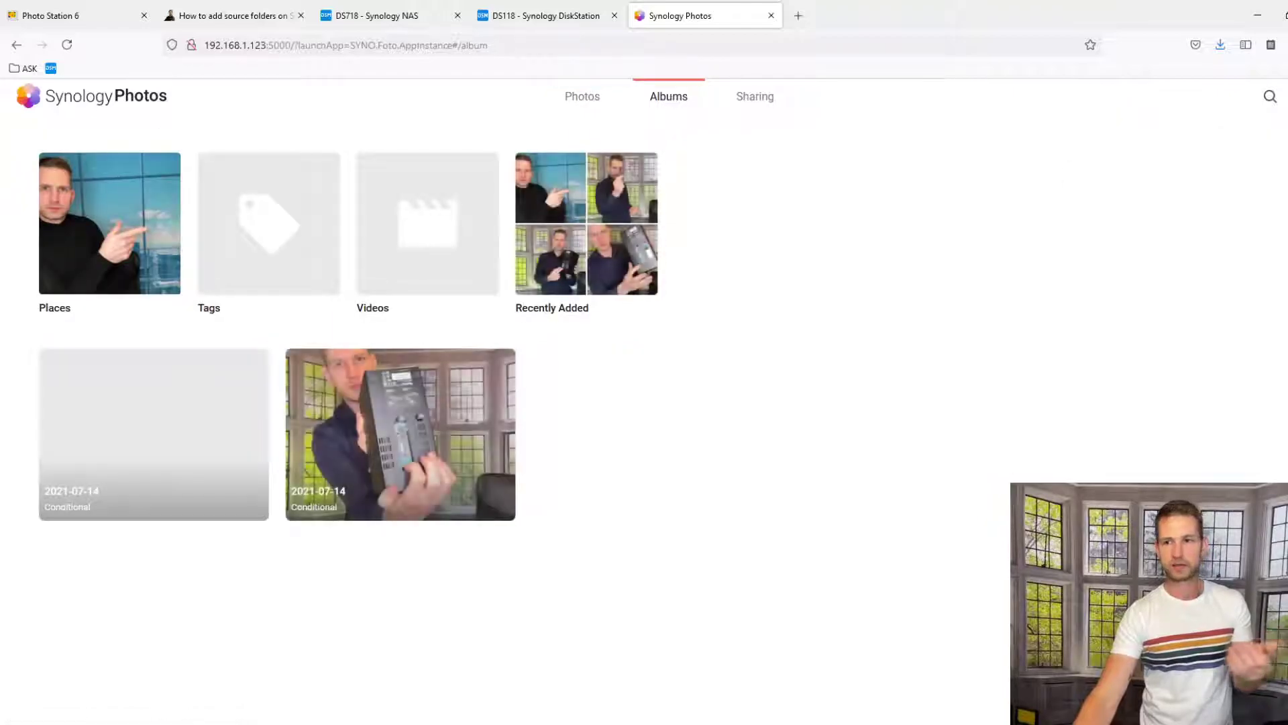
{"action": "left_click", "coordinate": [1273, 128]}
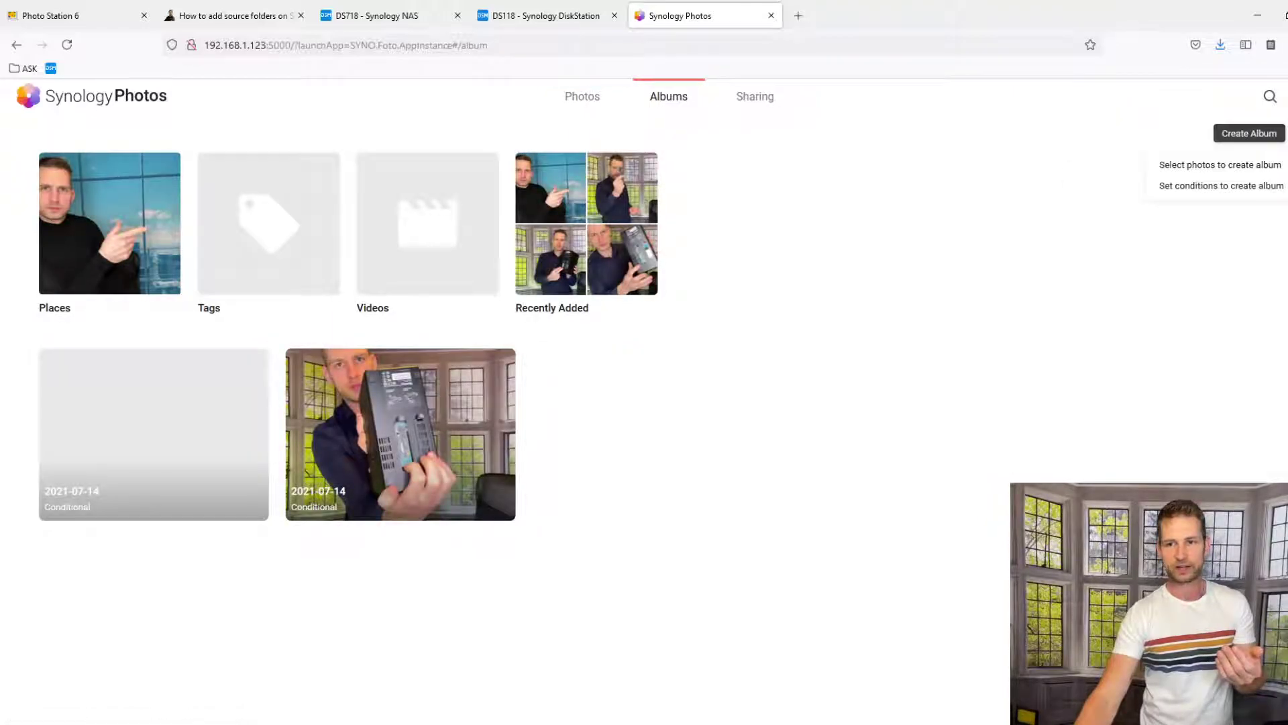
{"action": "left_click", "coordinate": [1221, 188]}
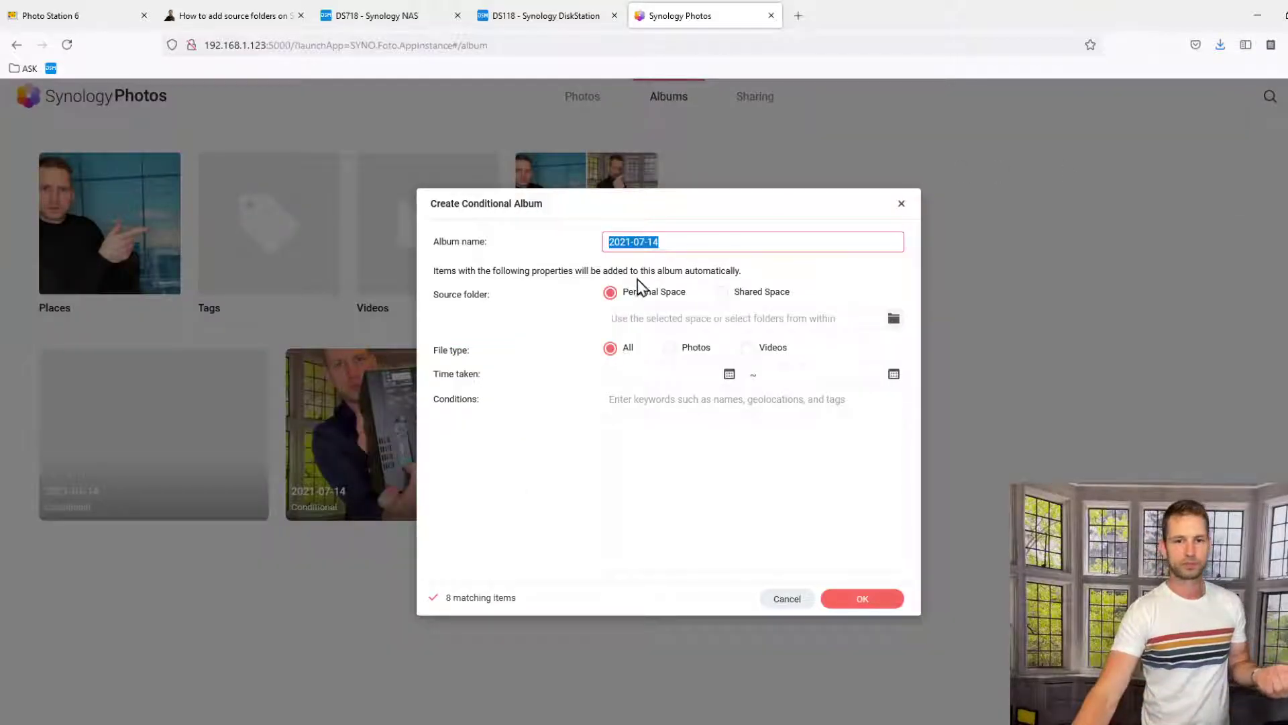
{"action": "left_click", "coordinate": [718, 296]}
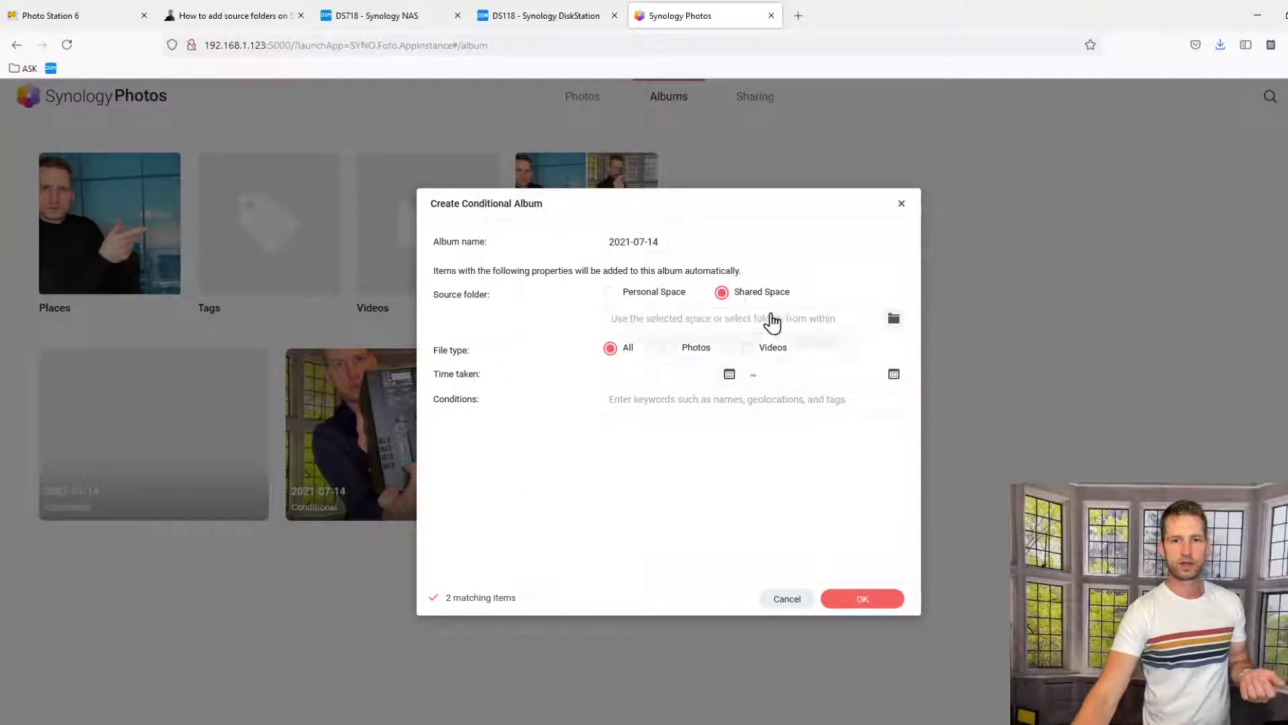
{"action": "left_click", "coordinate": [894, 318]}
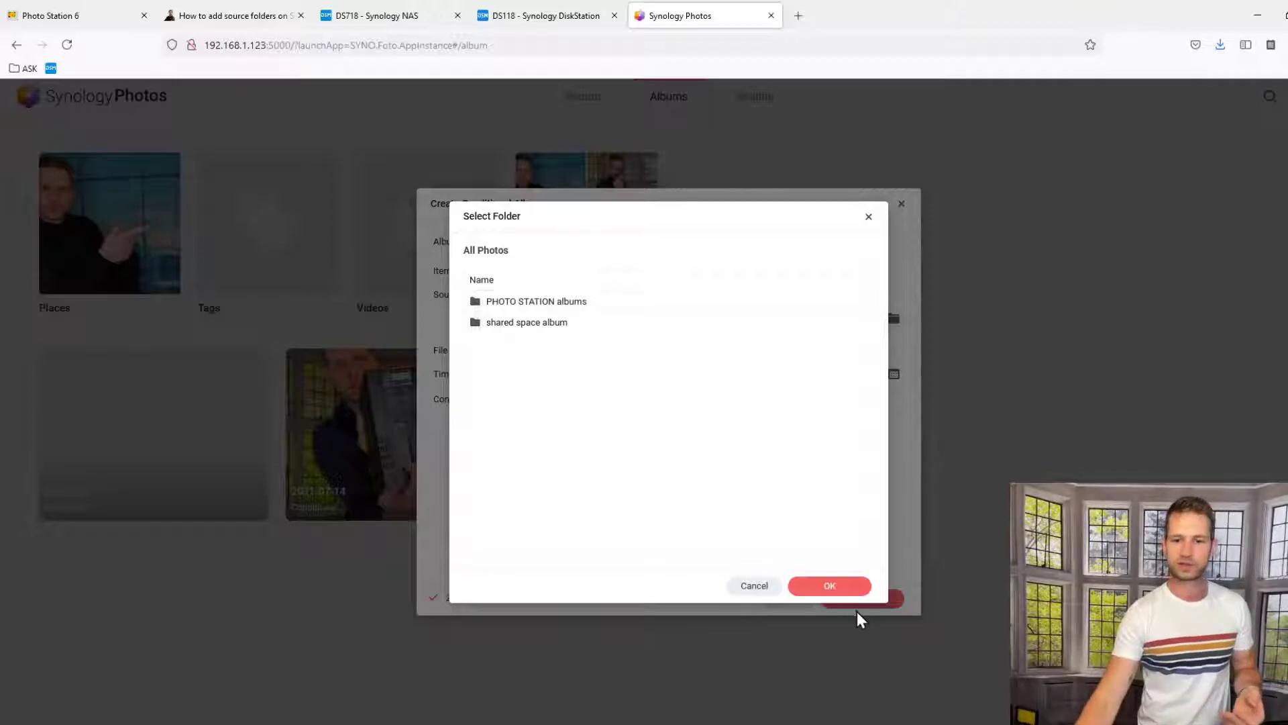
{"action": "left_click", "coordinate": [830, 586]}
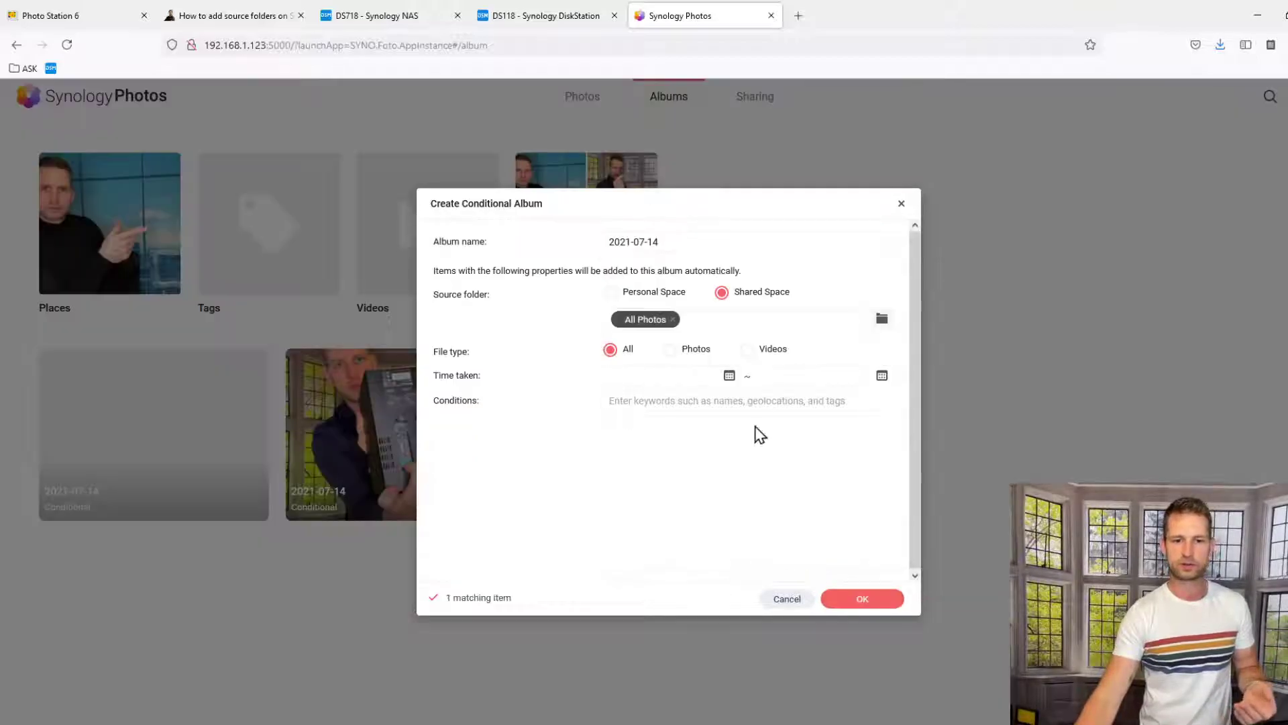
{"action": "left_click", "coordinate": [872, 598]}
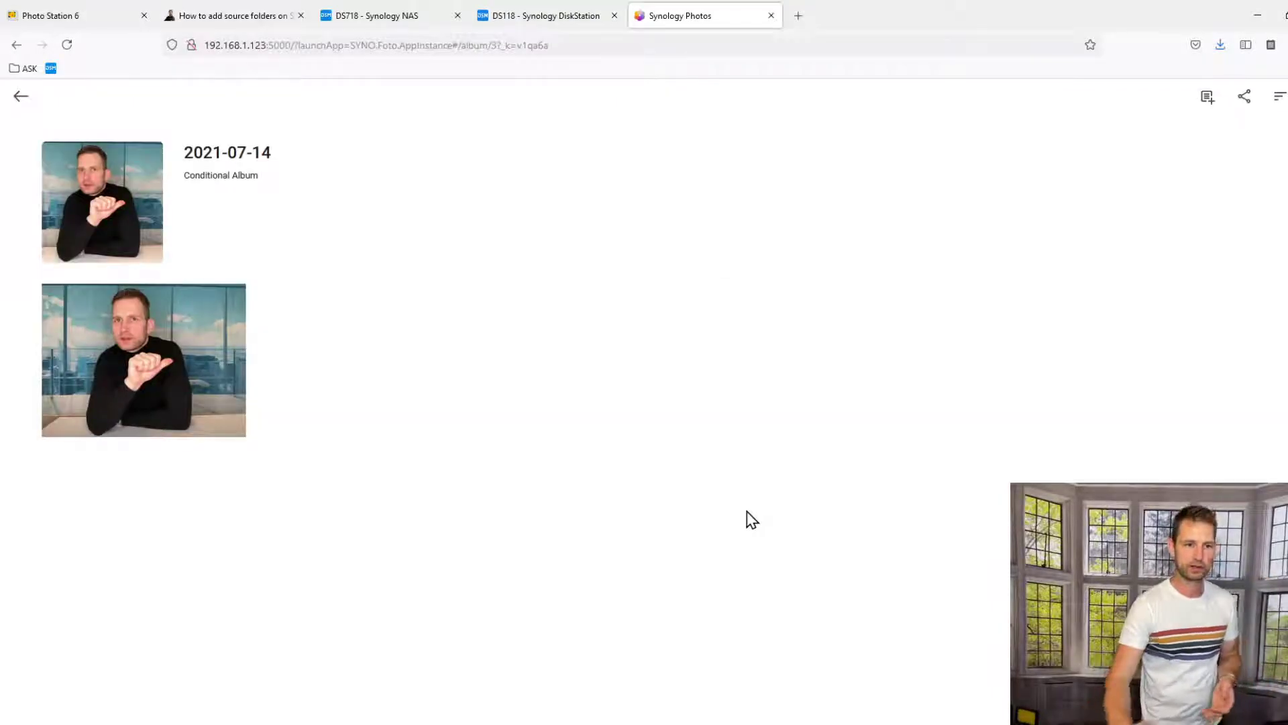
Go back to the Albums overview listing three '2021-07-14' conditional albums.
{"action": "left_click", "coordinate": [21, 95]}
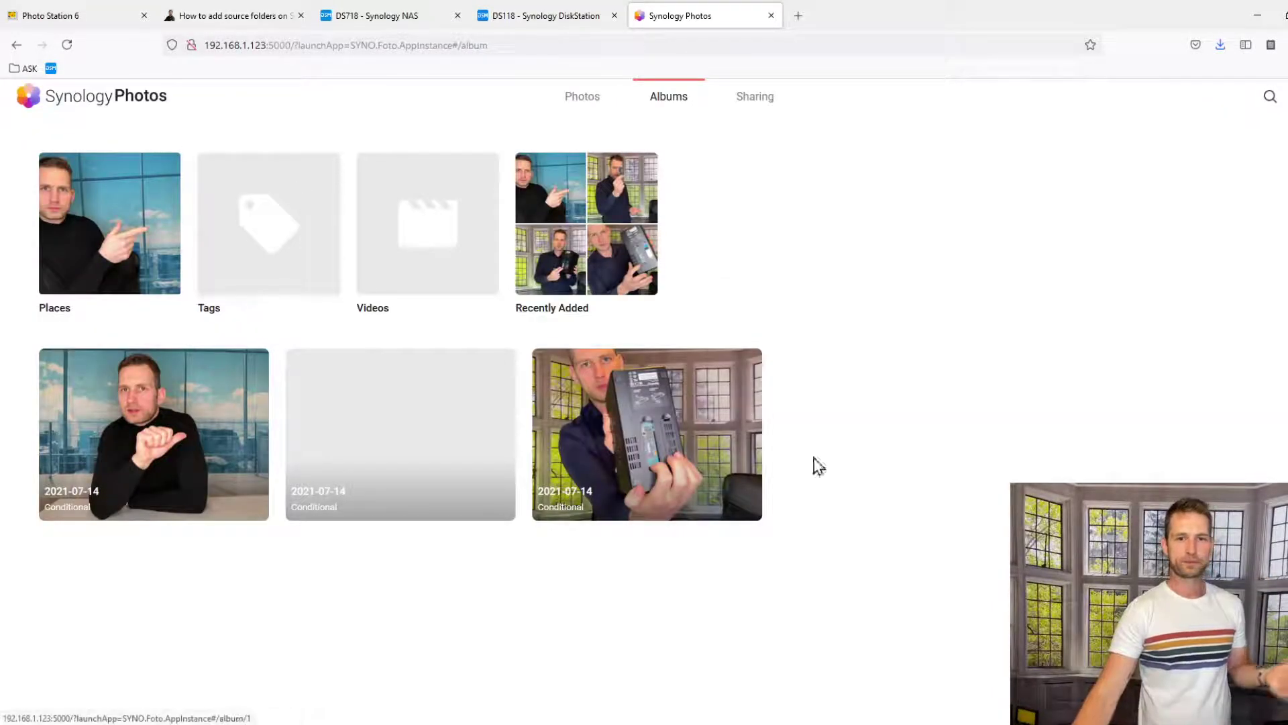